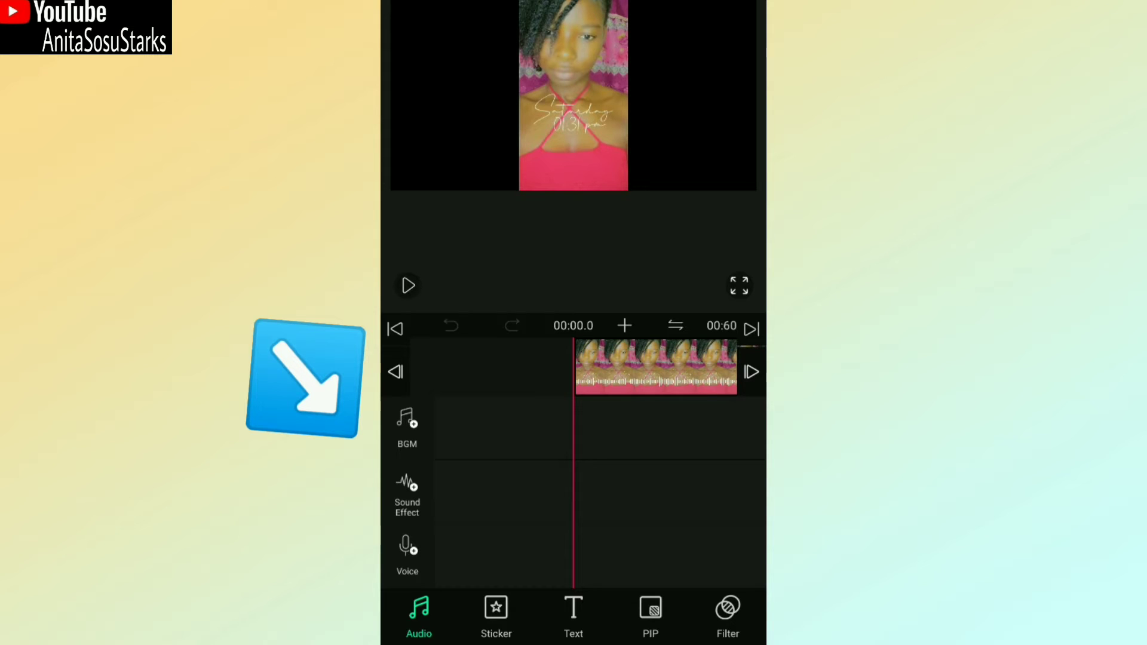
Step: Bring up VLLO's sticker, frame and template options
left_click(496, 614)
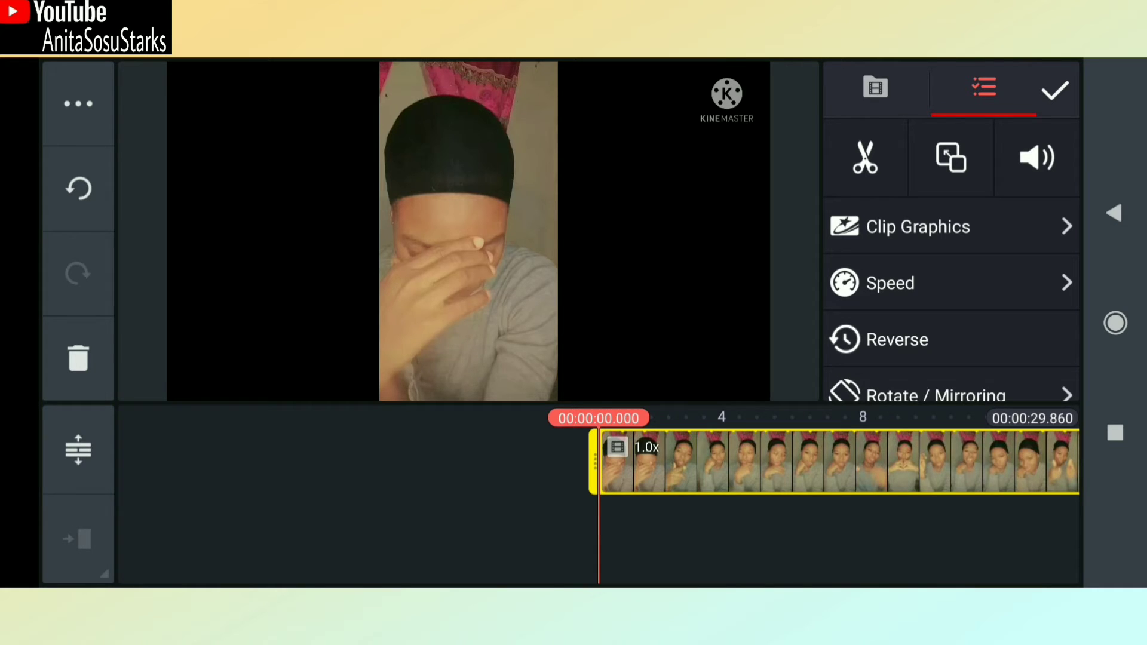
left_click_drag(807, 462, 656, 462)
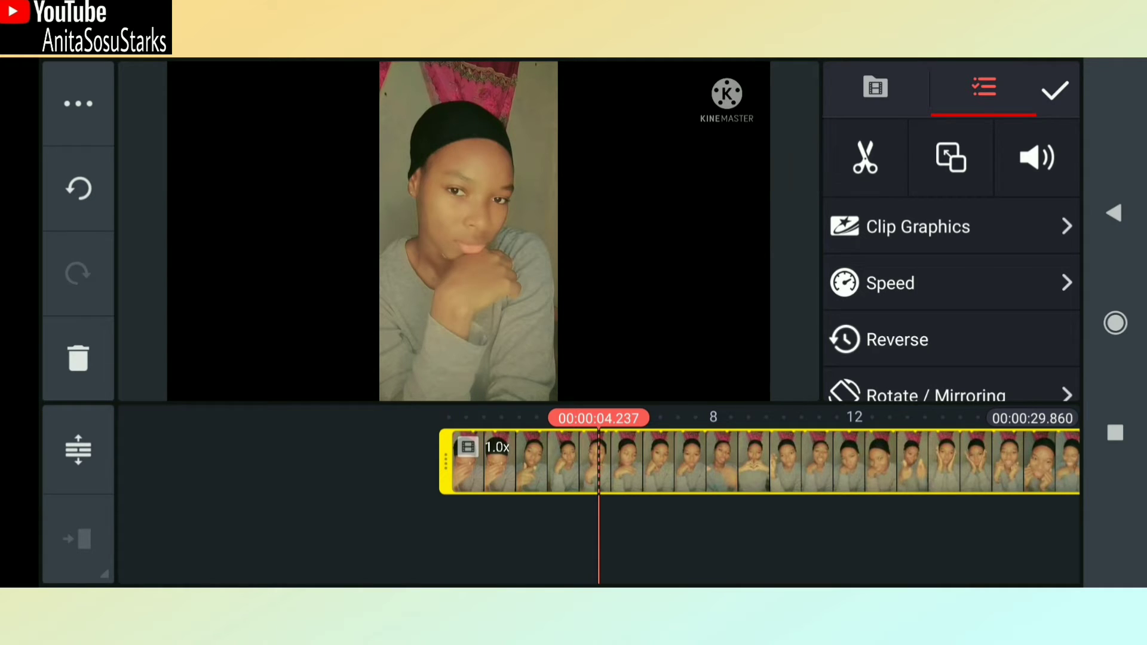
left_click(865, 158)
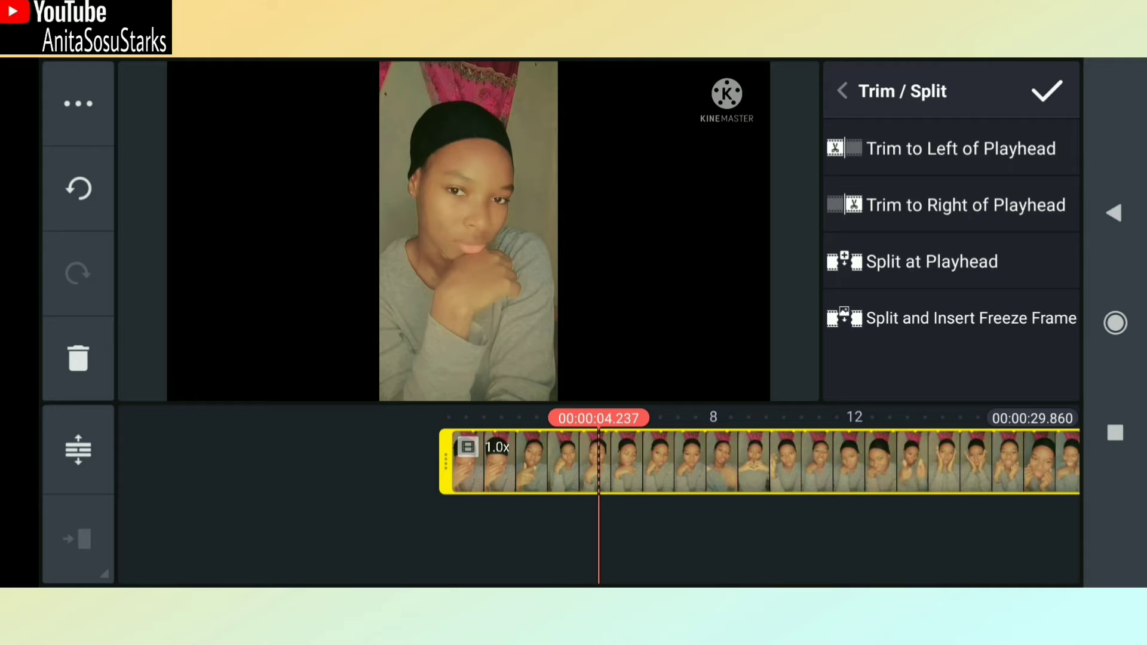
left_click(932, 262)
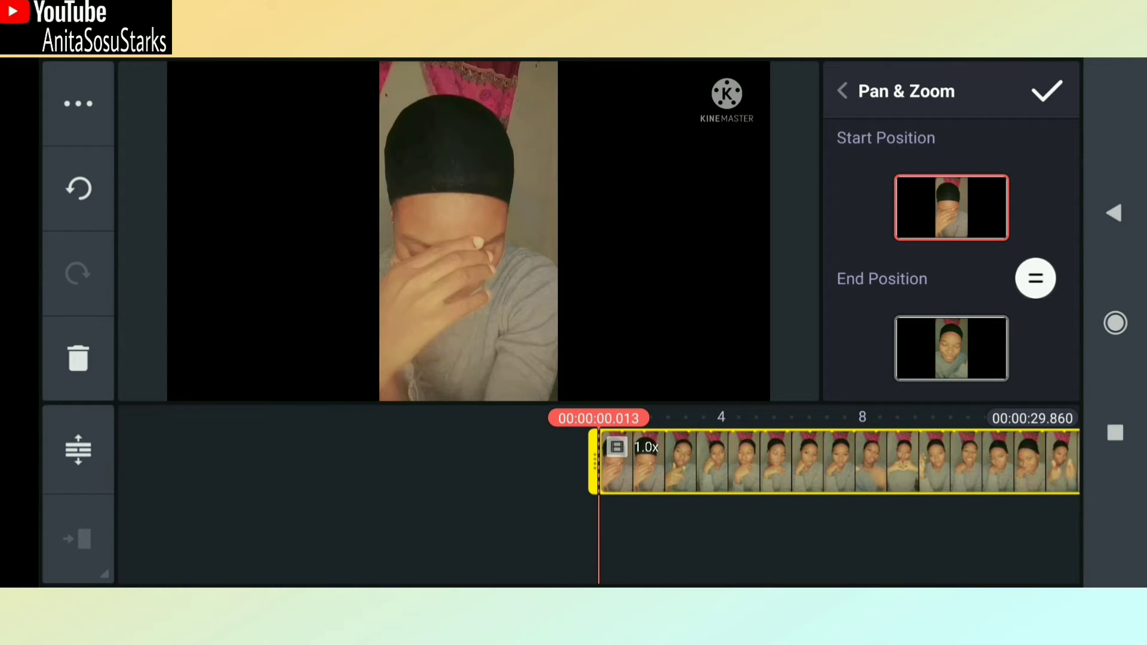
Step: Close the Pan & Zoom settings with the checkmark
left_click(1047, 91)
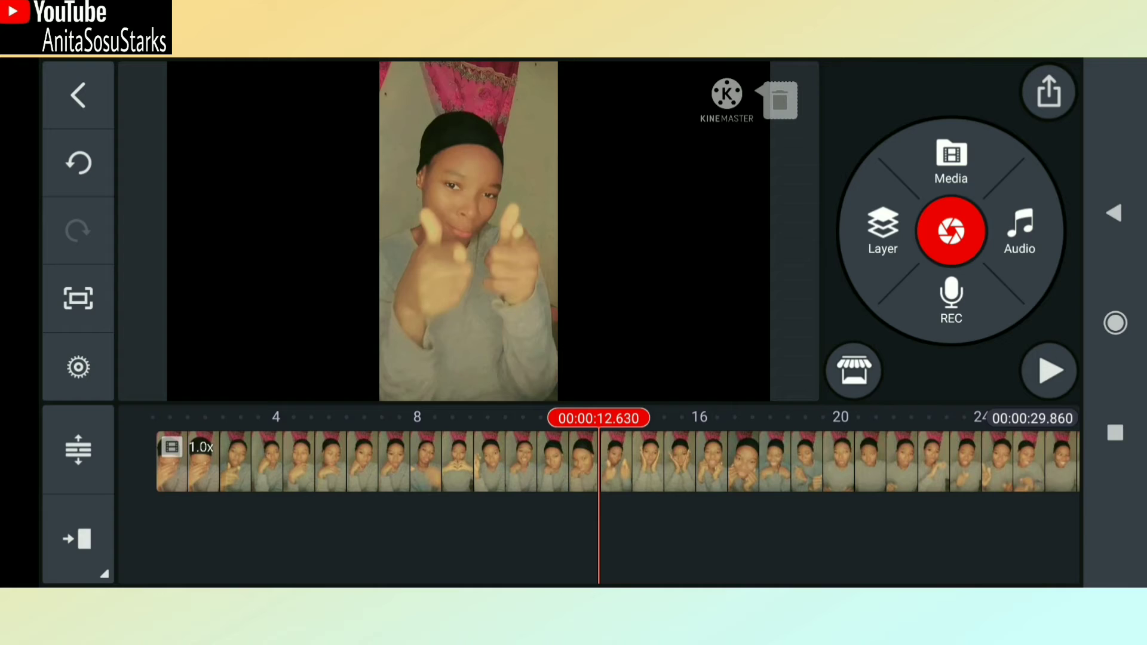
Step: Preview the Layer choices and REC voice panel, then reach KineMaster's Audio Browser
left_click(883, 232)
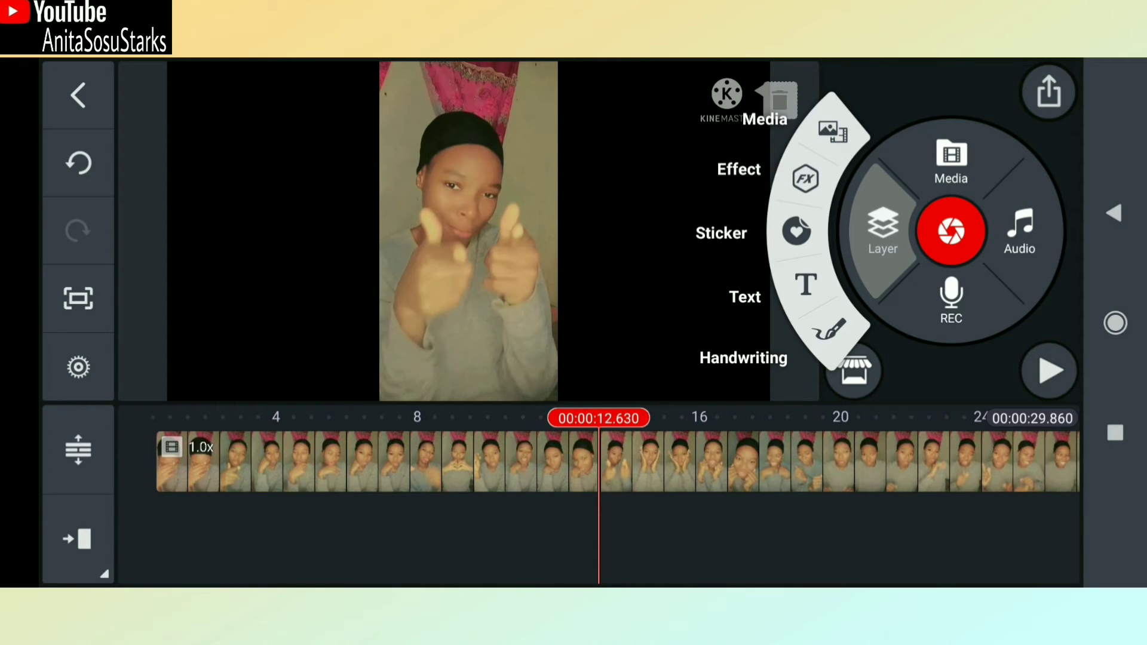
left_click(78, 162)
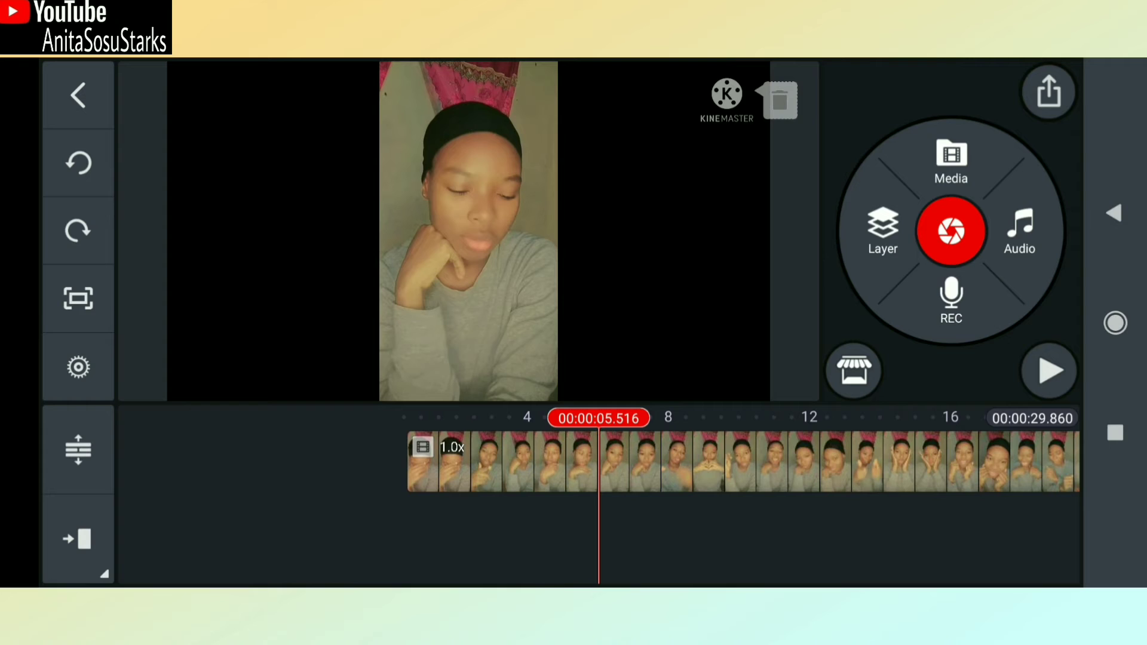
left_click(952, 300)
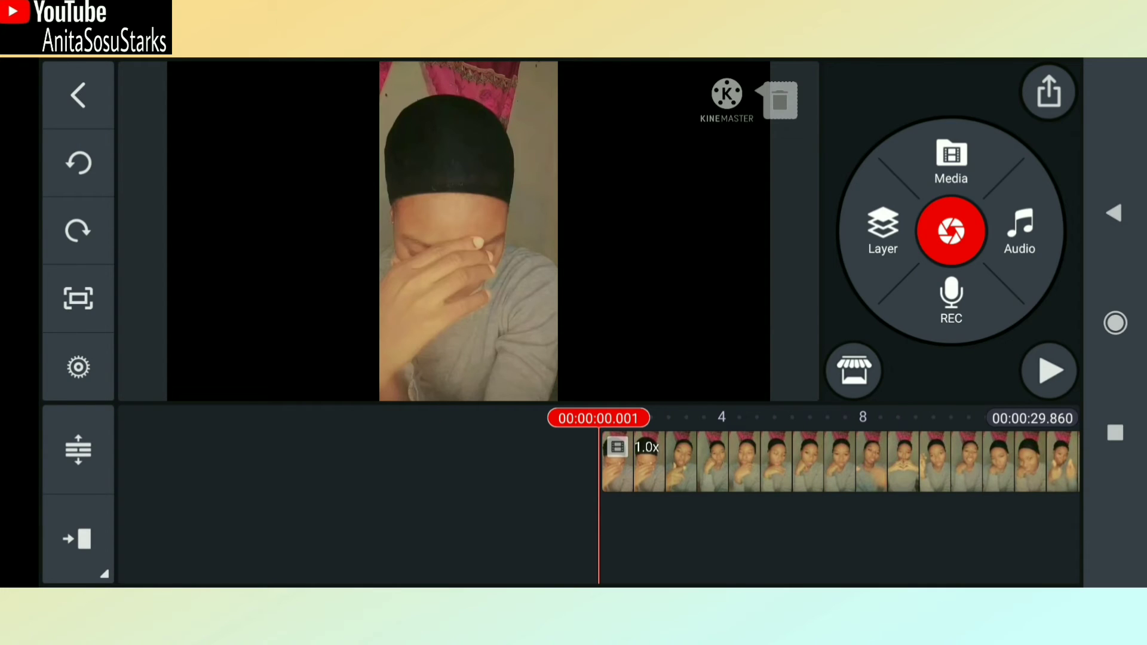
left_click(1019, 231)
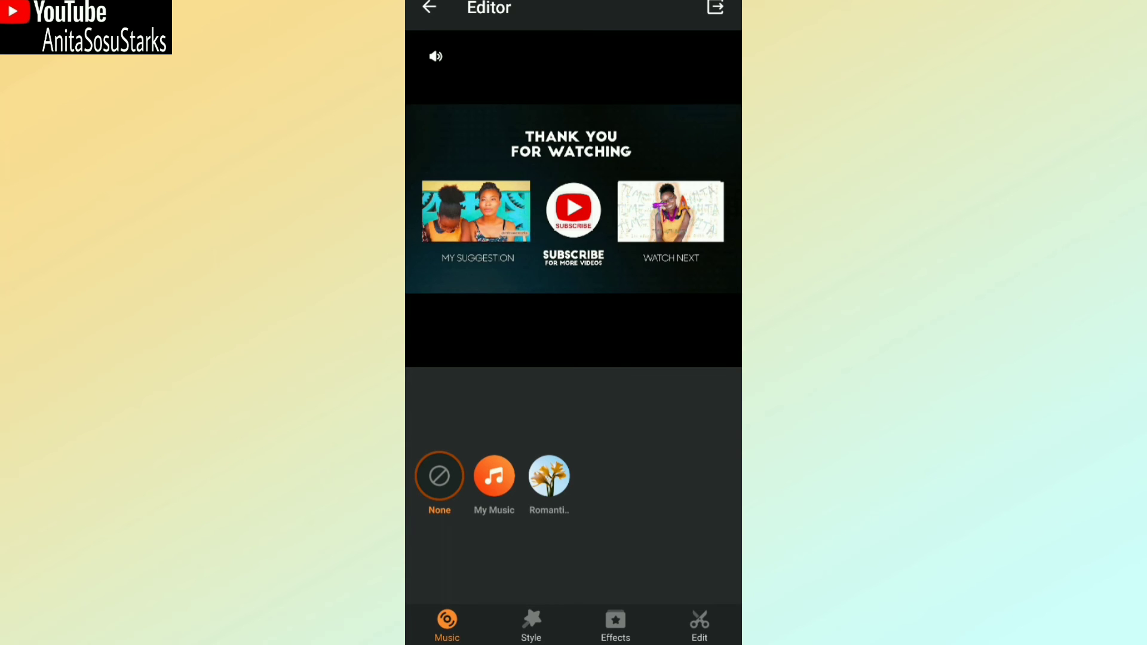
Step: Browse the songs stored on the phone under My Music
left_click(495, 476)
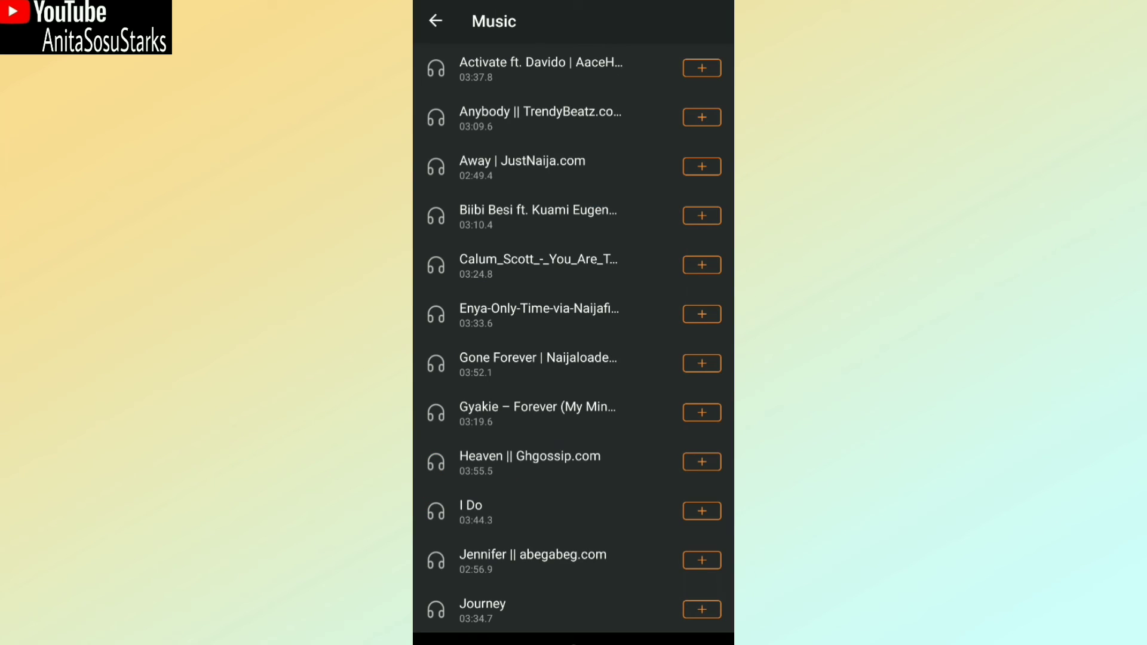